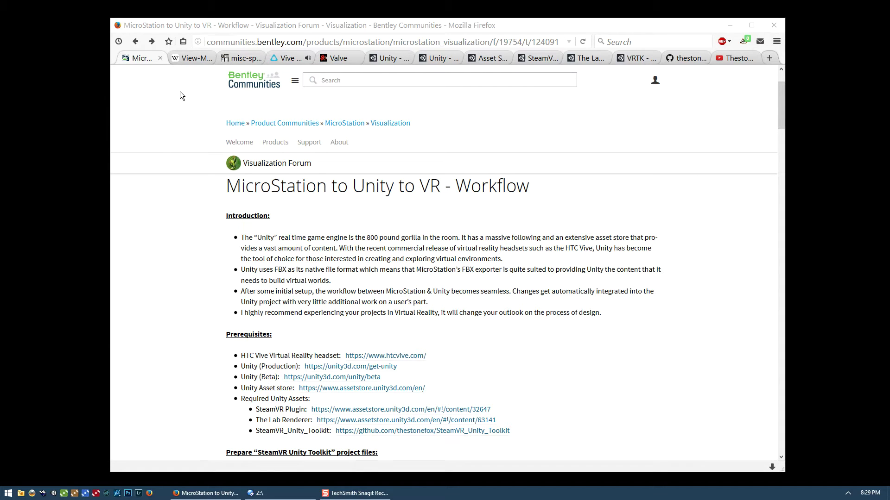
- Look through the View-Master article on Wikipedia, including the picture of the 1948 reel
click(194, 58)
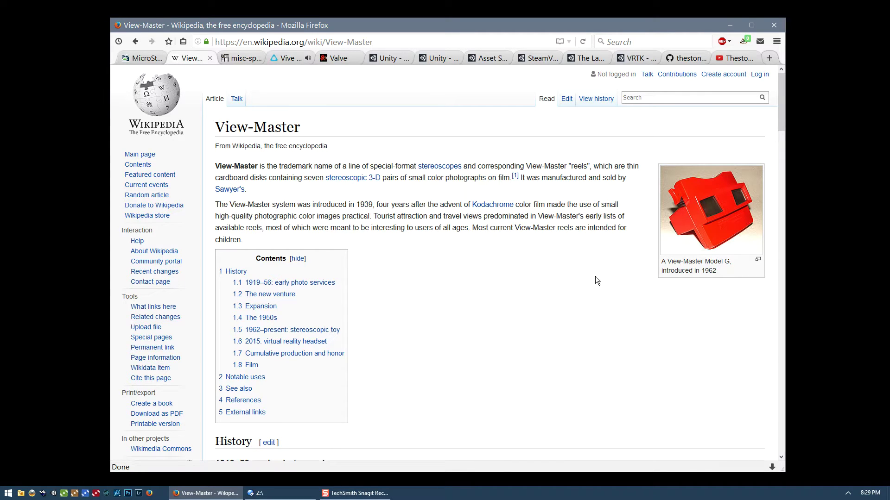
drag(780, 123, 775, 190)
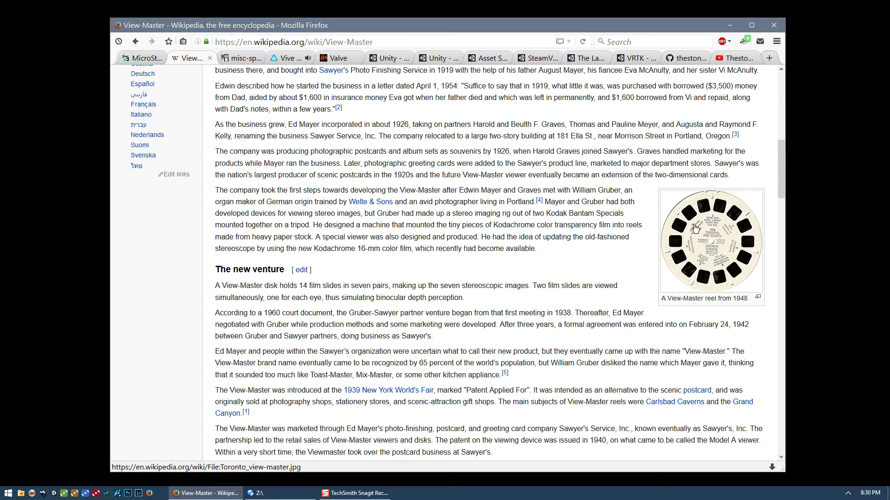
drag(779, 179, 782, 98)
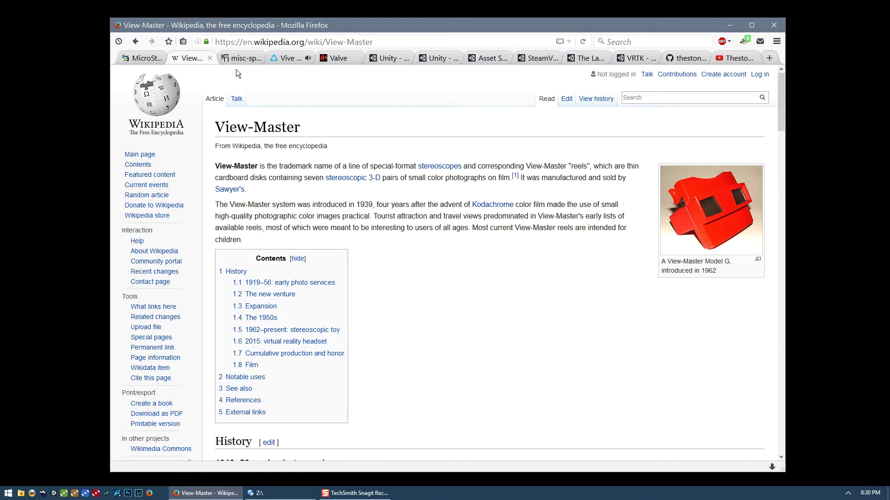
- View the Space: 1999 View-Master image, and close both the image page and the Wikipedia article
click(240, 58)
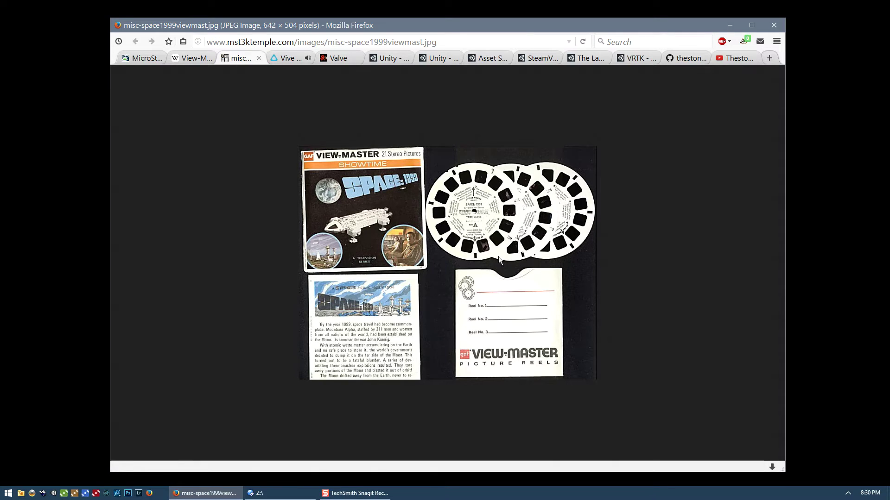
middle_click(238, 57)
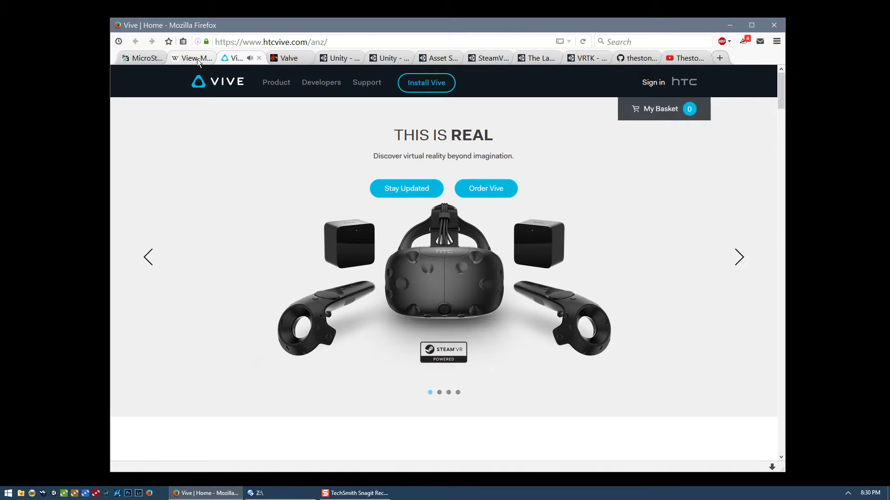
middle_click(196, 59)
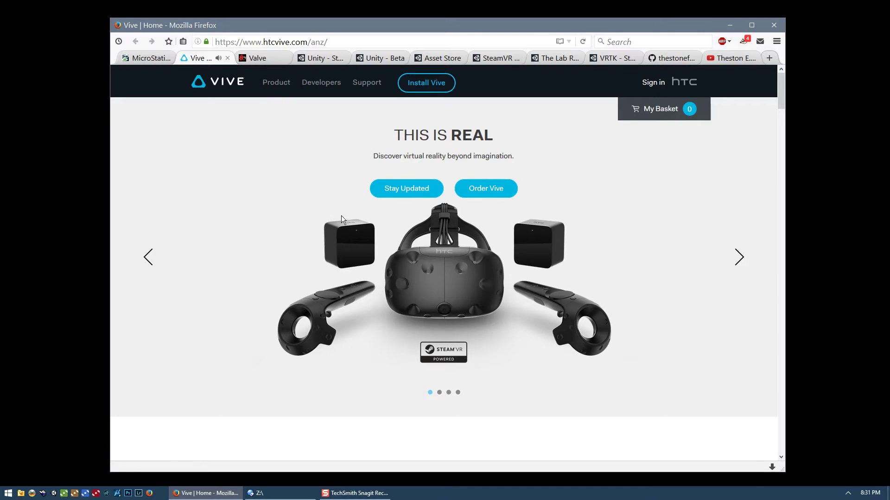
- Browse the featured banners on the Valve home page and bring up the "PC gaming is expanding" one
click(264, 58)
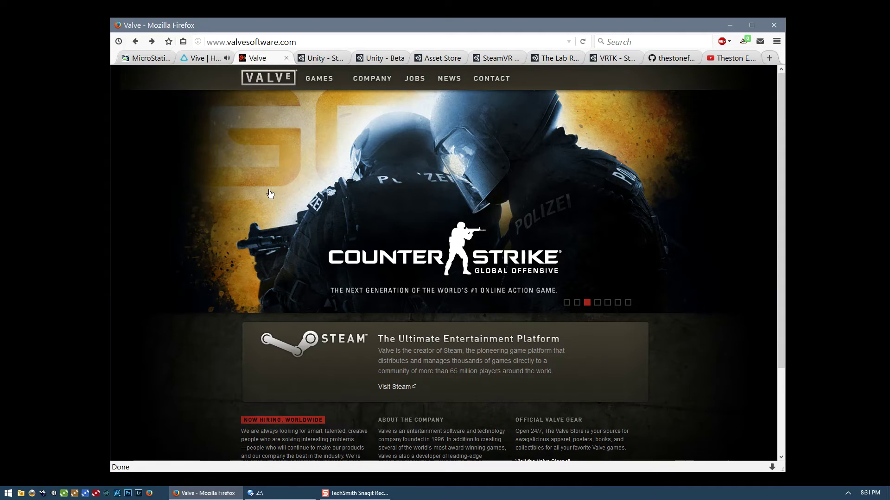
click(628, 303)
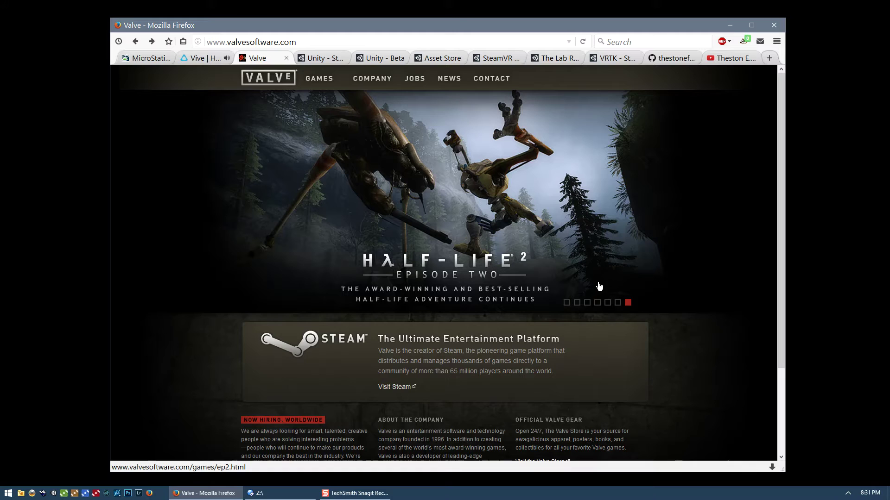
click(597, 303)
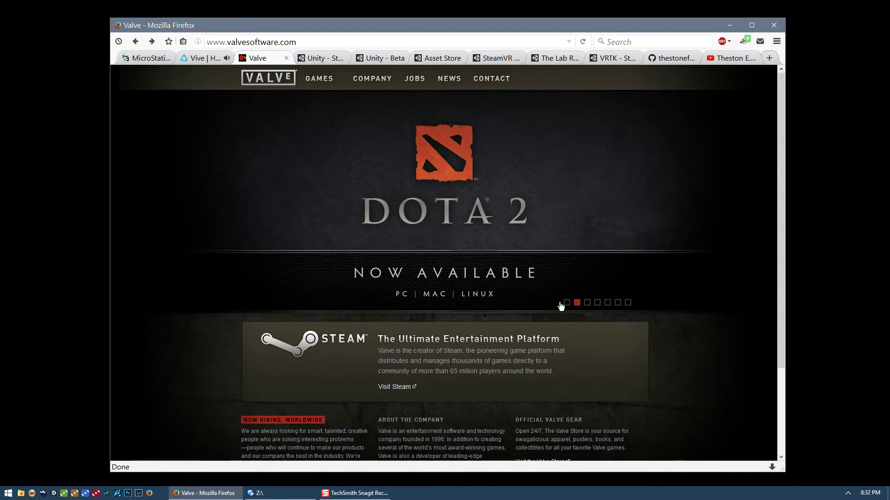
click(567, 303)
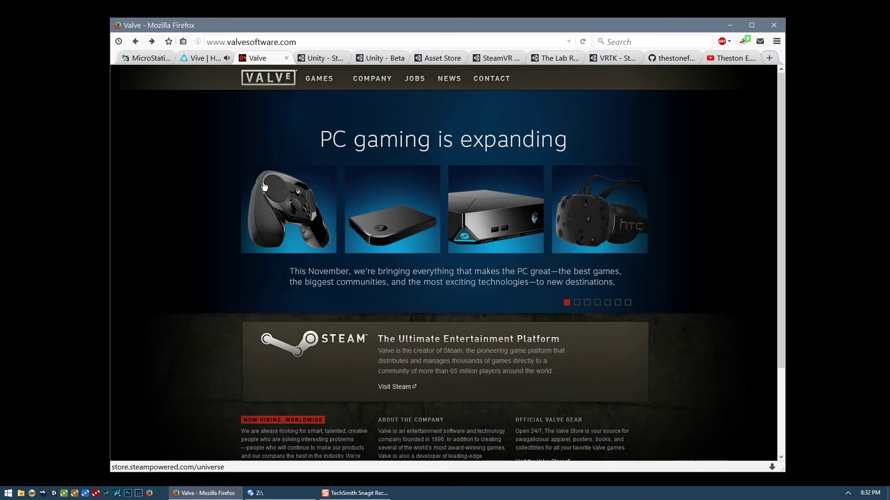
- Look at the HTC Vive home page and return to Valve's "PC gaming is expanding" banner
click(207, 58)
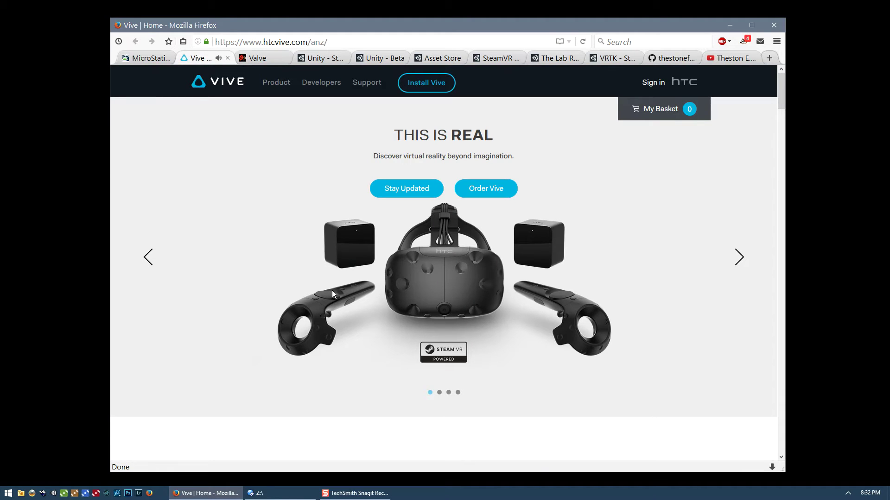
click(260, 59)
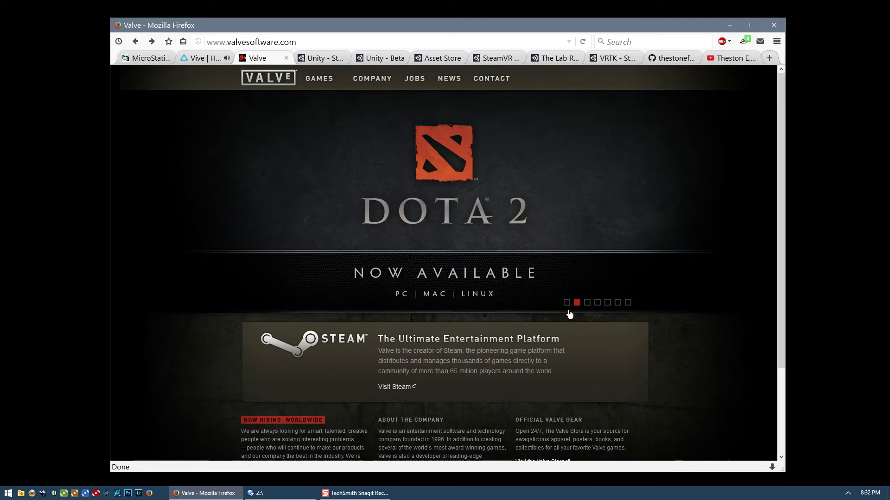
click(567, 304)
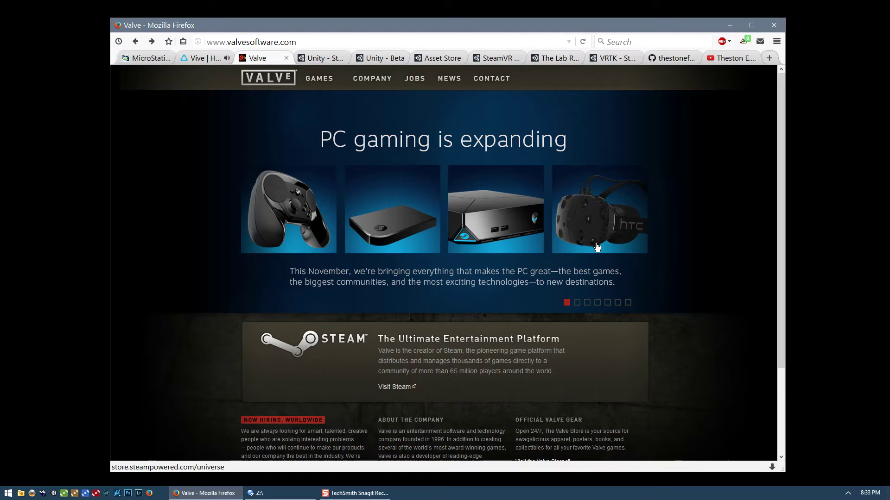
- Revisit the HTC Vive home page, and close both the Vive and Valve pages
click(201, 58)
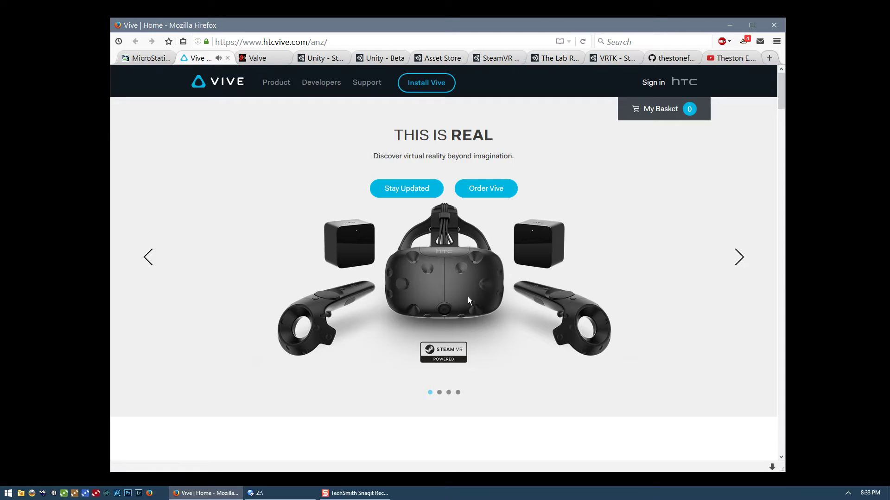
middle_click(204, 57)
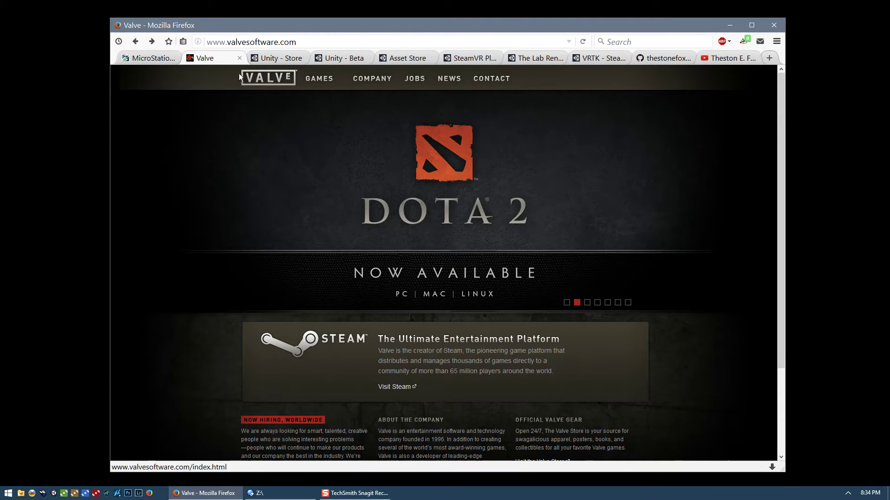
middle_click(216, 57)
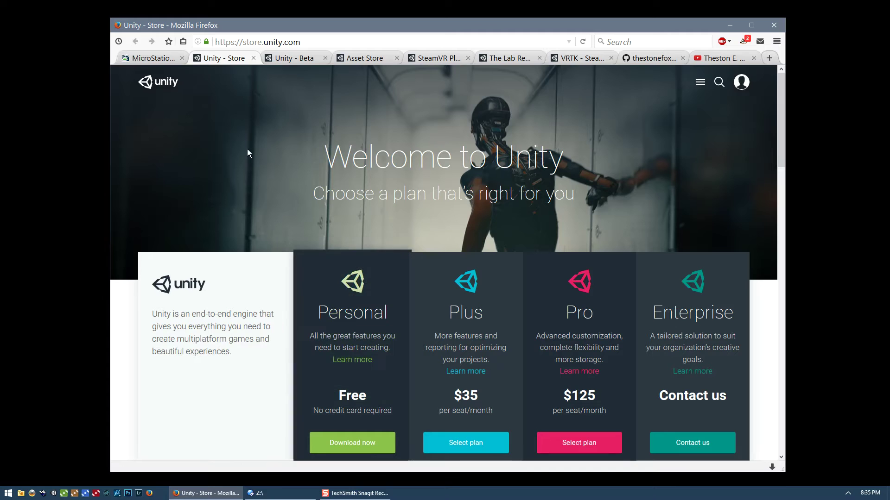
- Review the Unity Beta page down to the latest beta download, closing it and the Unity Store page
middle_click(235, 57)
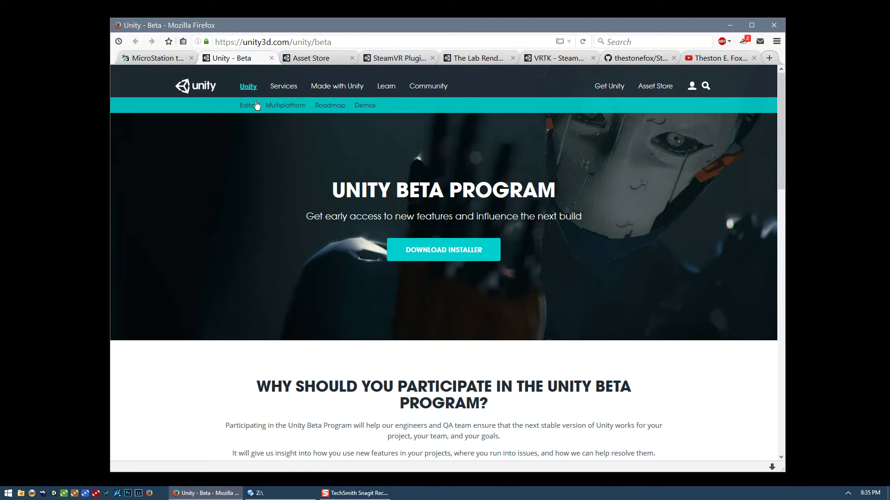
middle_click(183, 285)
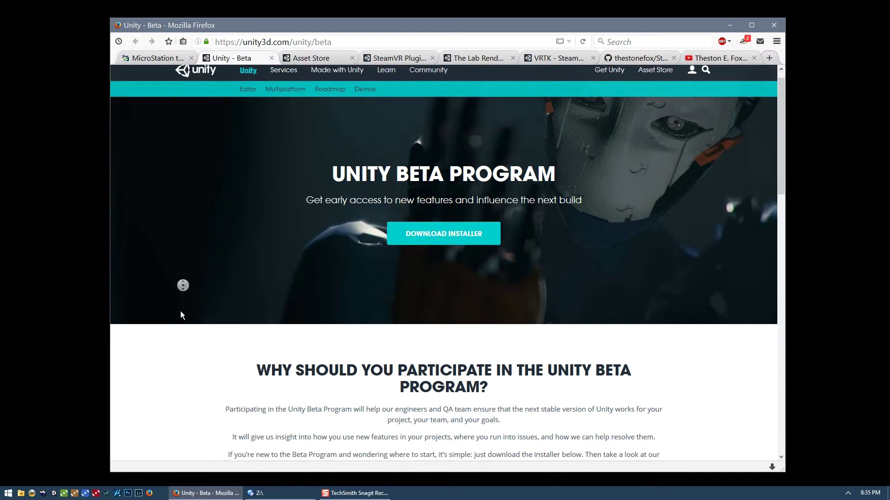
click(176, 319)
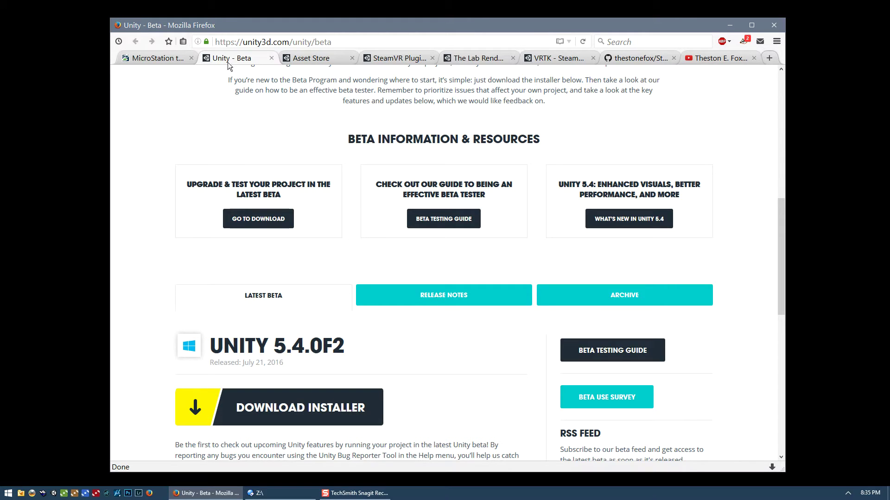
middle_click(250, 59)
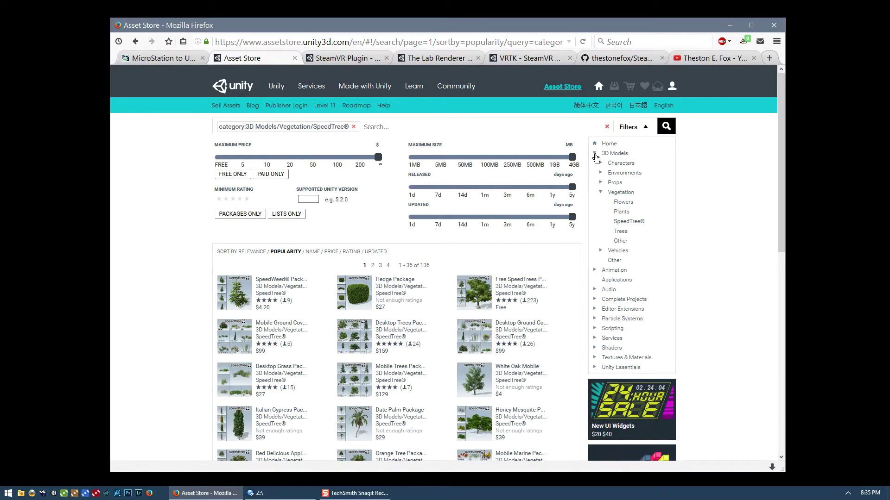
- Inspect the Asset Store's top-level categories and the 3D Models subcategories, and close that page
click(595, 153)
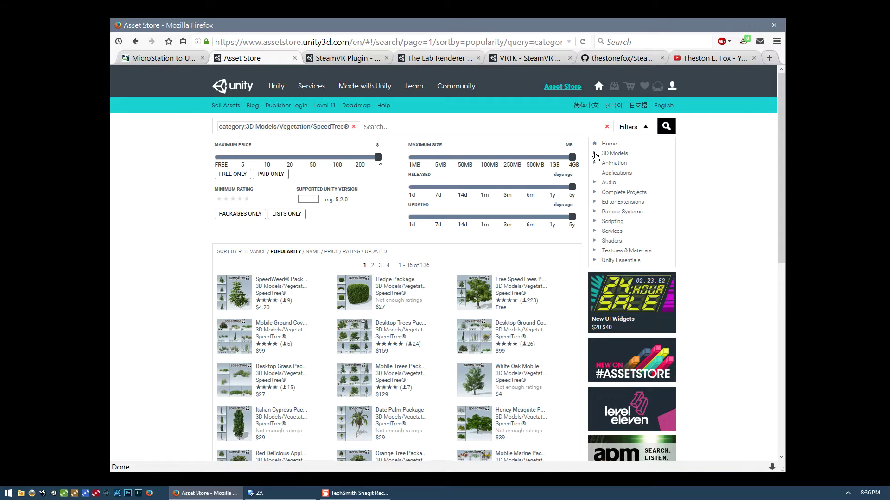
click(596, 155)
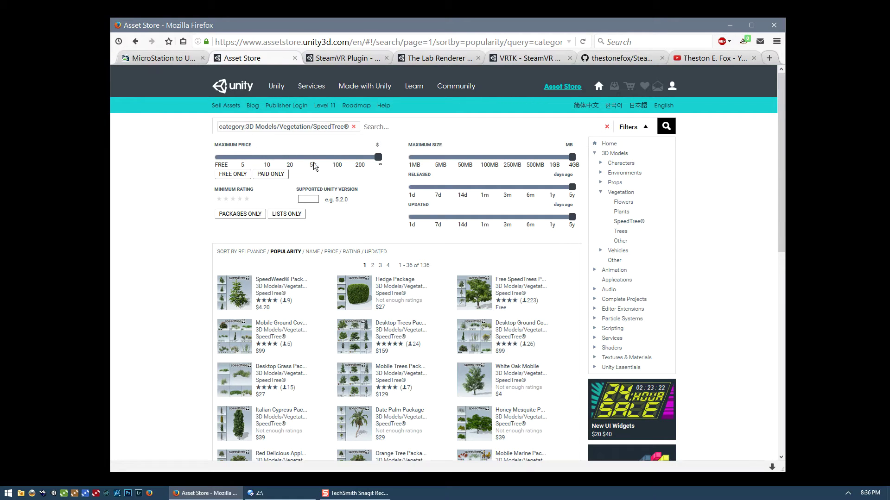
middle_click(262, 57)
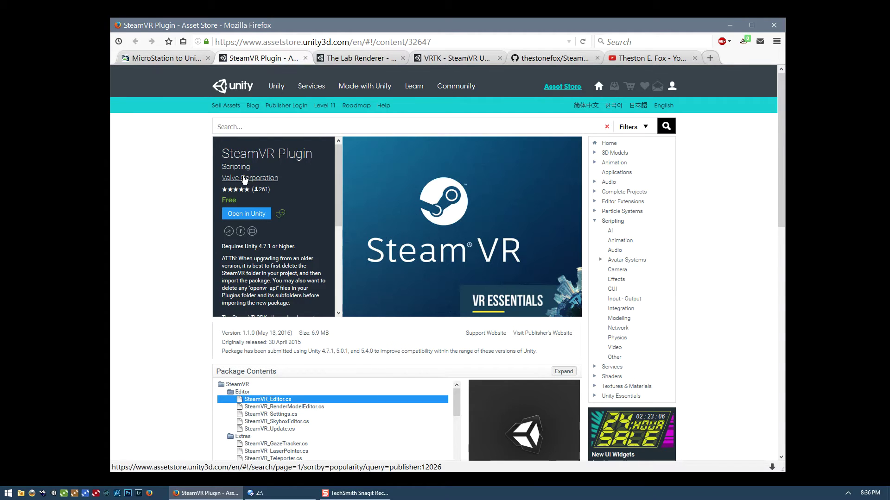
- Compare the Asset Store pages of SteamVR Plugin, The Lab Renderer and VRTK, and close the first two
click(357, 58)
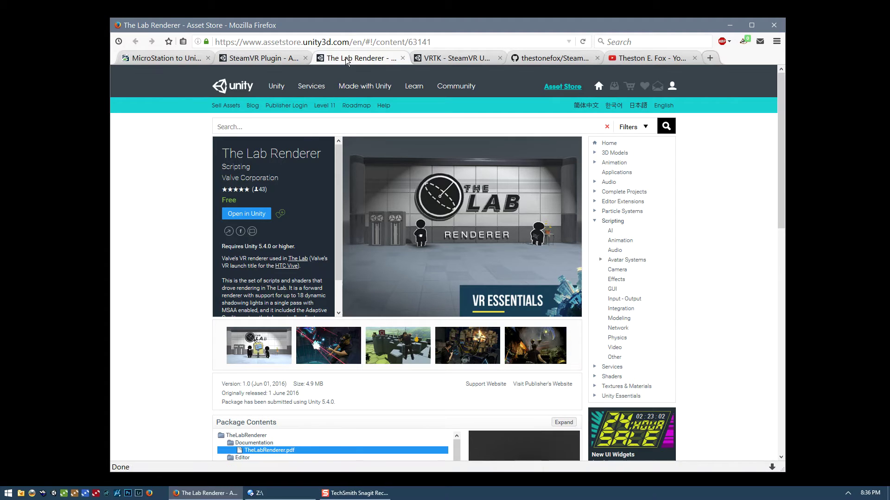
click(285, 60)
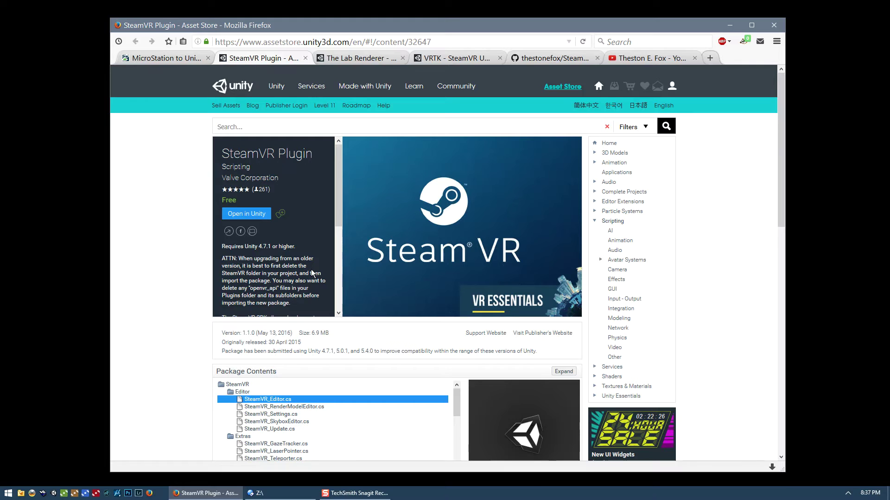
click(464, 57)
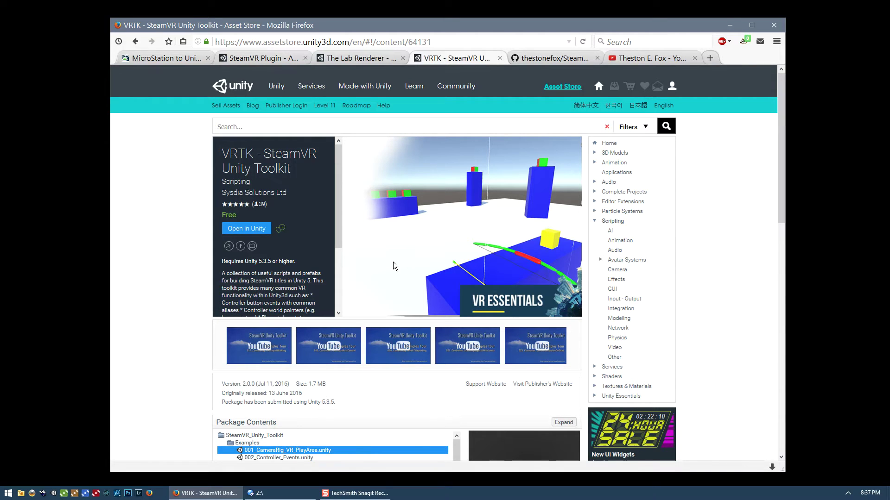
click(269, 57)
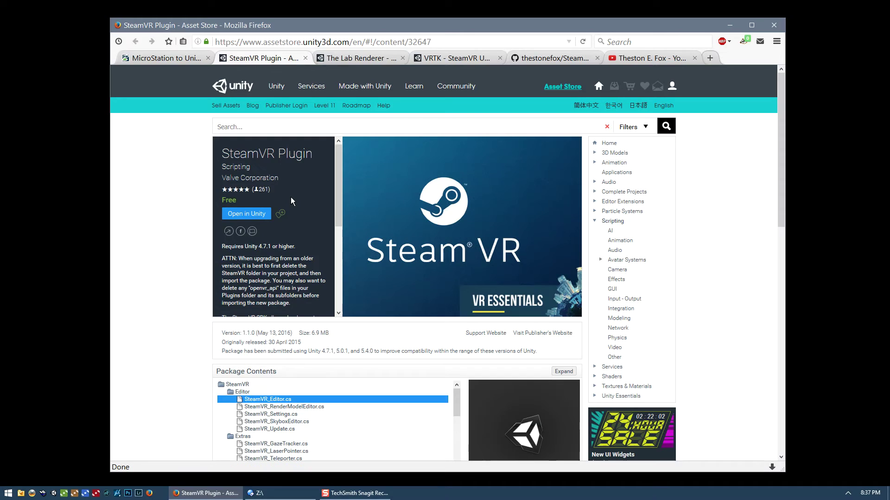
middle_click(269, 56)
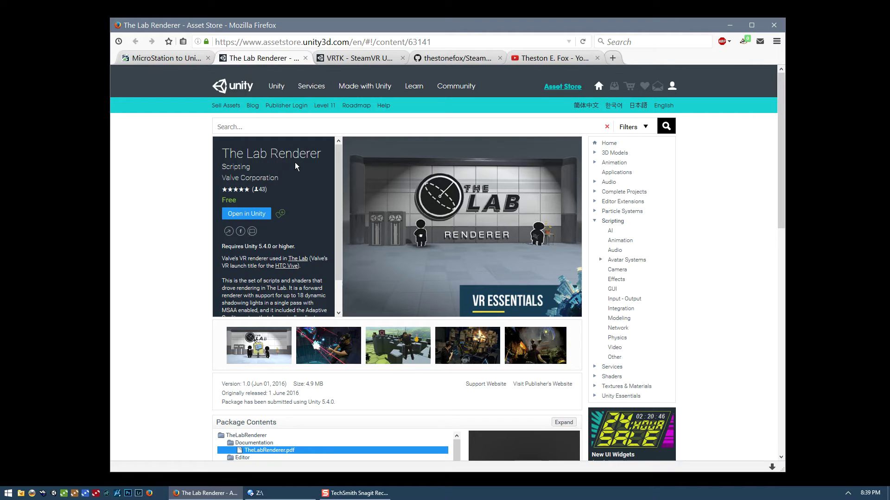
middle_click(278, 60)
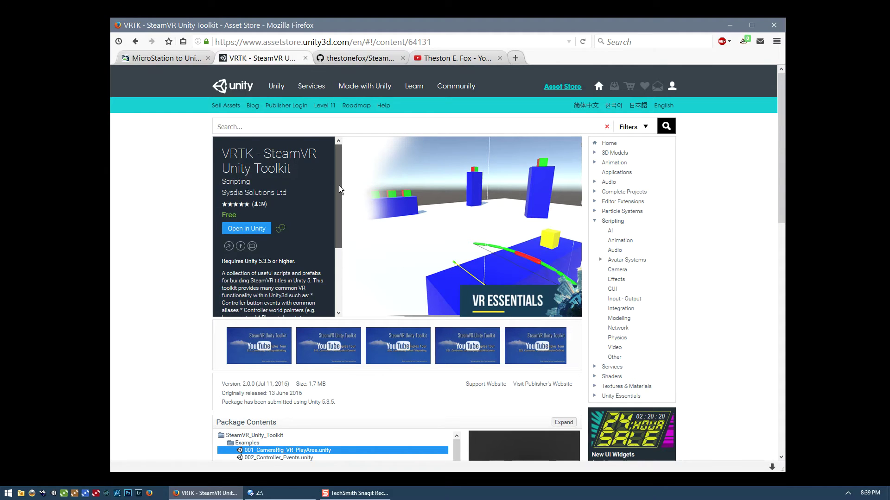
- Read the VRTK - SteamVR Unity Toolkit description through to its GitHub address, and close that page
drag(337, 181, 347, 254)
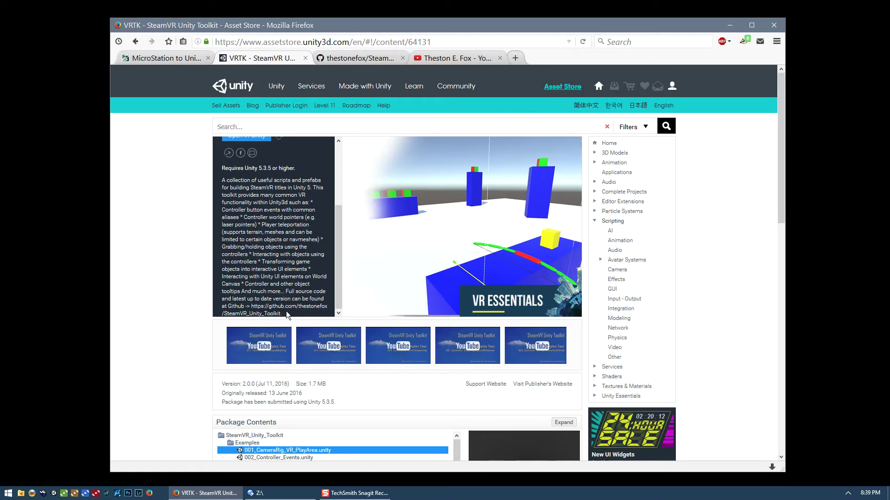
middle_click(284, 59)
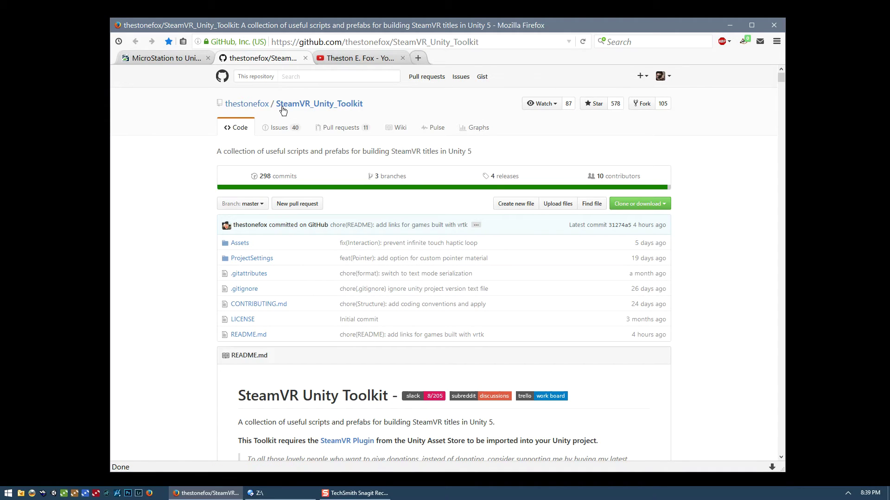
- Check the clone and download options of the SteamVR_Unity_Toolkit repository on GitHub
click(650, 204)
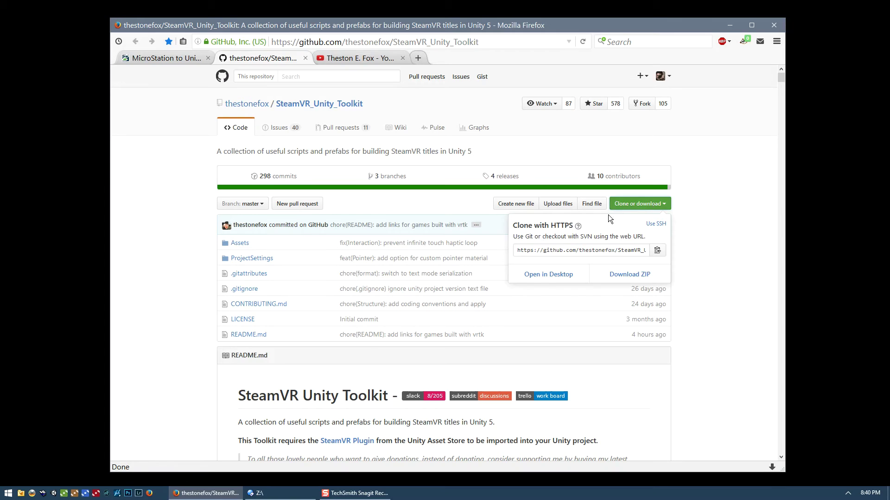
click(722, 245)
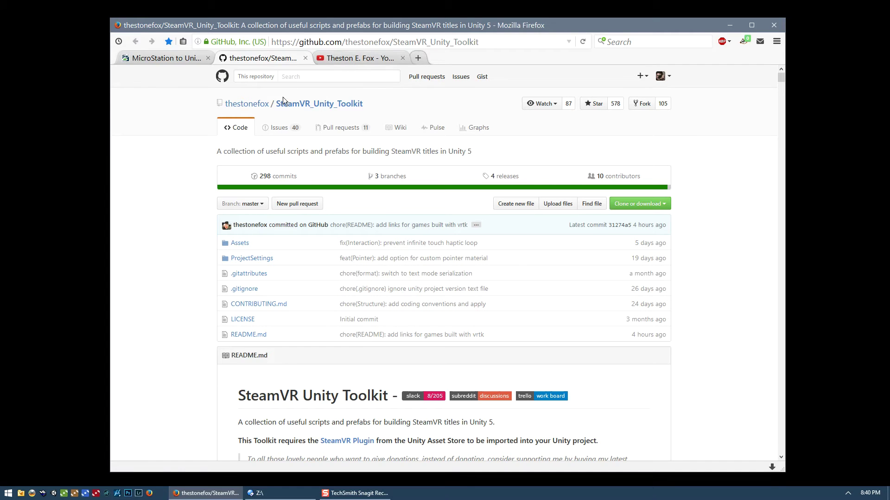
- Browse the uploaded SteamVR Unity Toolkit tutorial videos on the toolkit author's YouTube channel
click(361, 60)
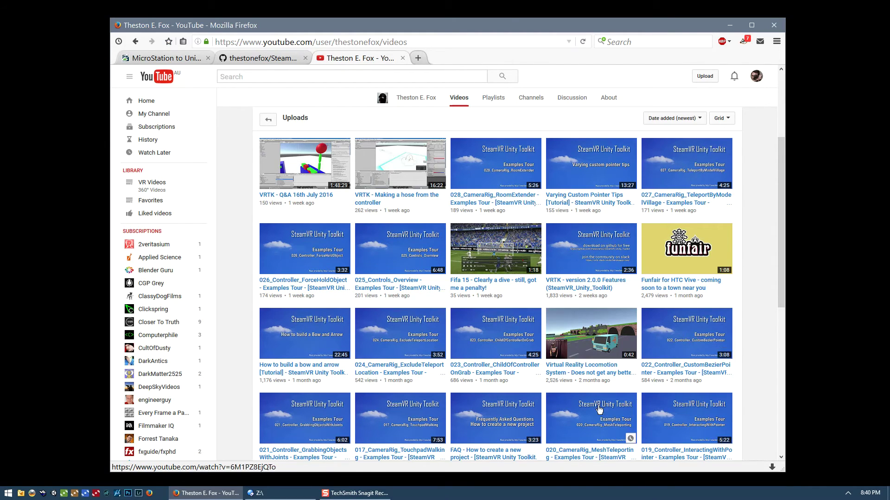
drag(781, 182, 780, 236)
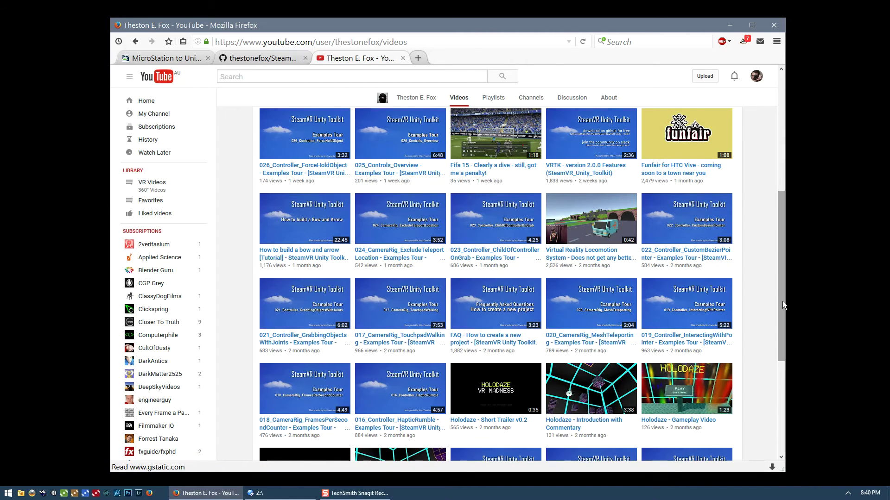
- Close the YouTube channel page, revisit the clone and download options of the SteamVR_Unity_Toolkit repository, and close that page too
drag(782, 301, 788, 228)
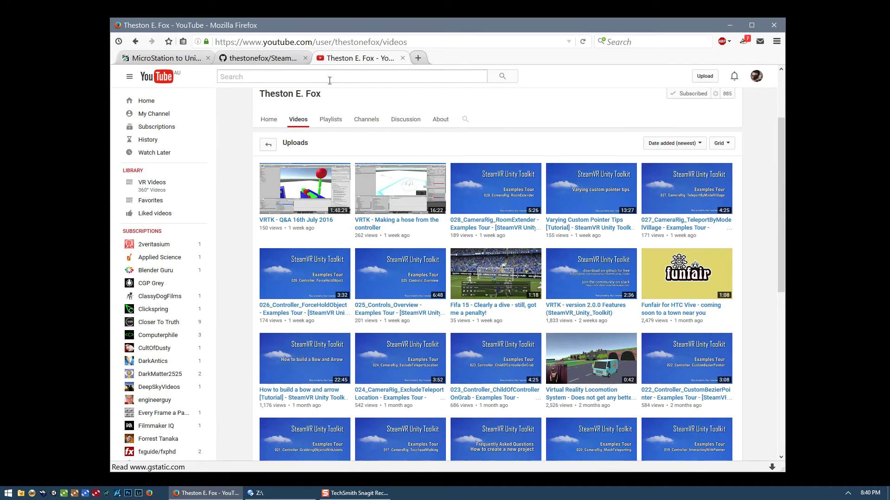
middle_click(345, 61)
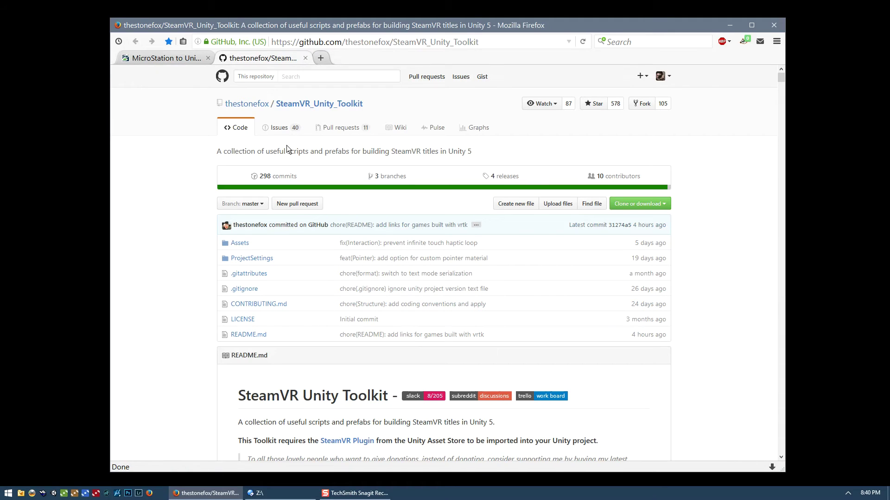
click(642, 205)
click(631, 274)
middle_click(278, 59)
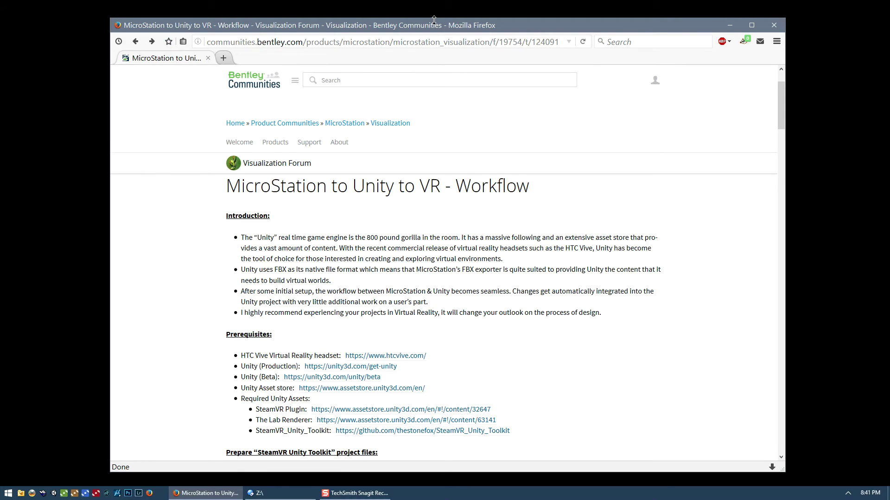
- Switch to the file manager and examine the rocket project's DGN, FBX and texture files on drive Z:
double_click(434, 27)
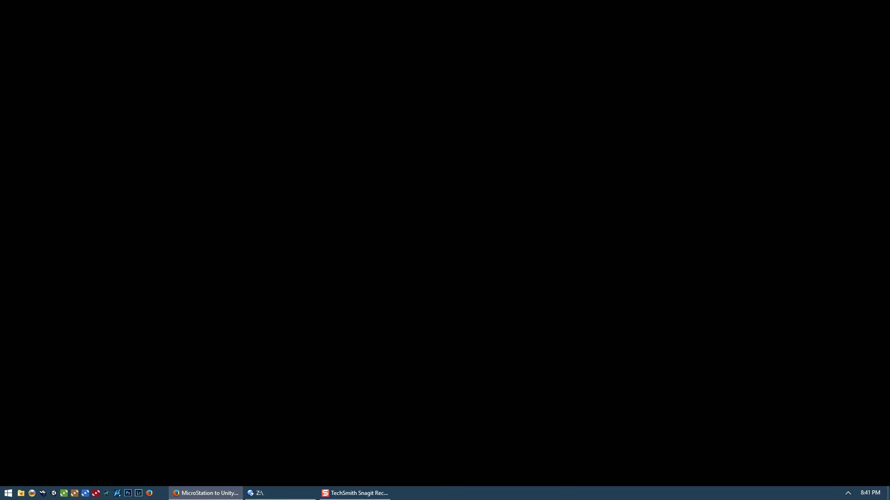
click(260, 493)
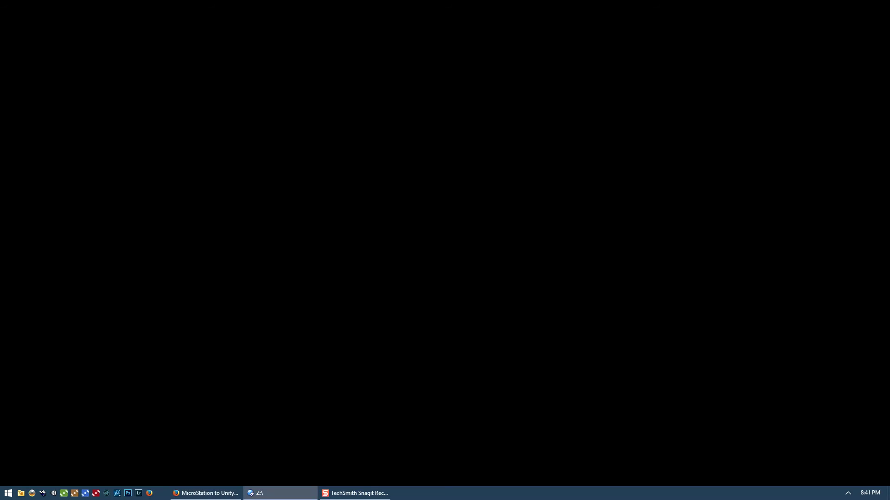
drag(203, 24, 142, 24)
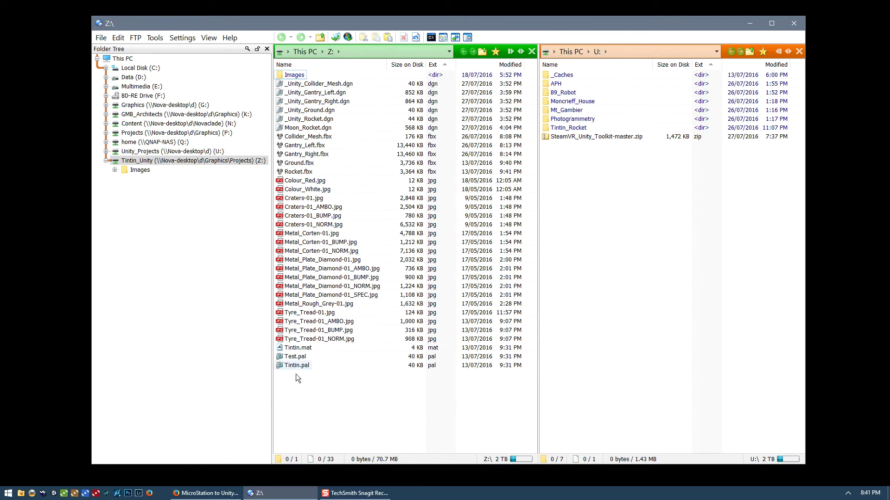
click(309, 129)
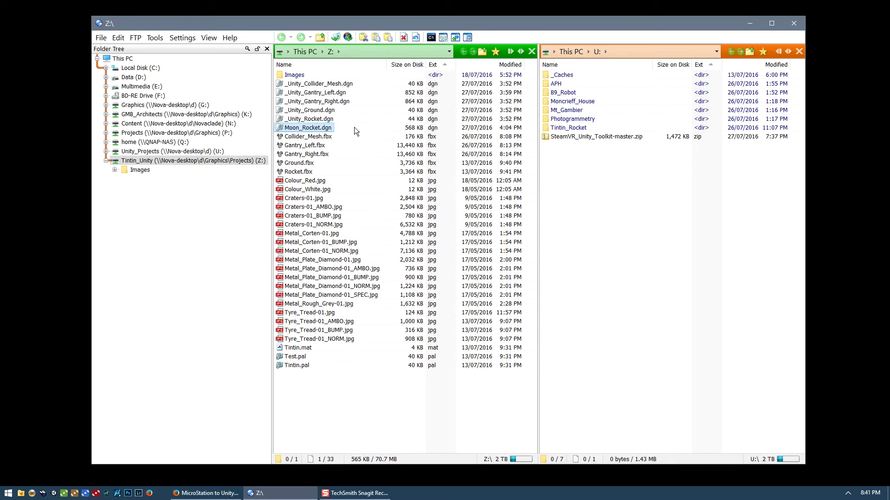
click(306, 136)
click(305, 145)
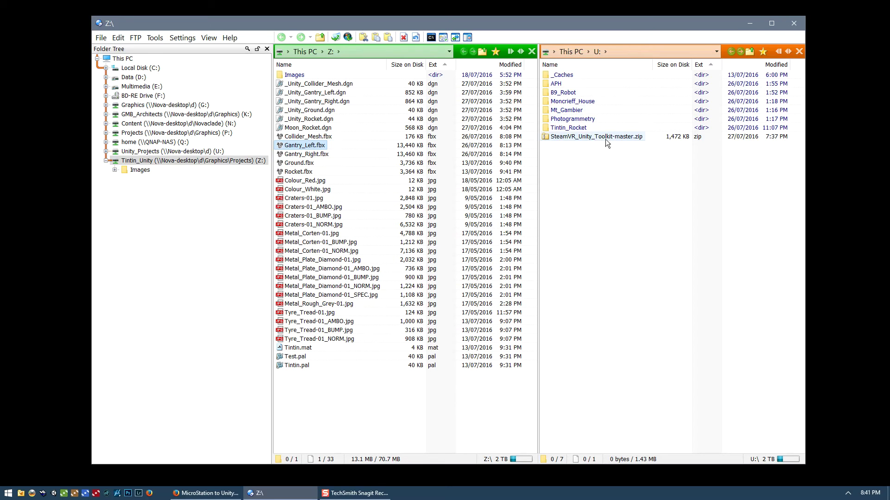
- Extract SteamVR_Unity_Toolkit-master.zip on drive U: into its own SteamVR_Unity_Toolkit-master folder with 7-Zip, and delete the ZIP file
click(574, 138)
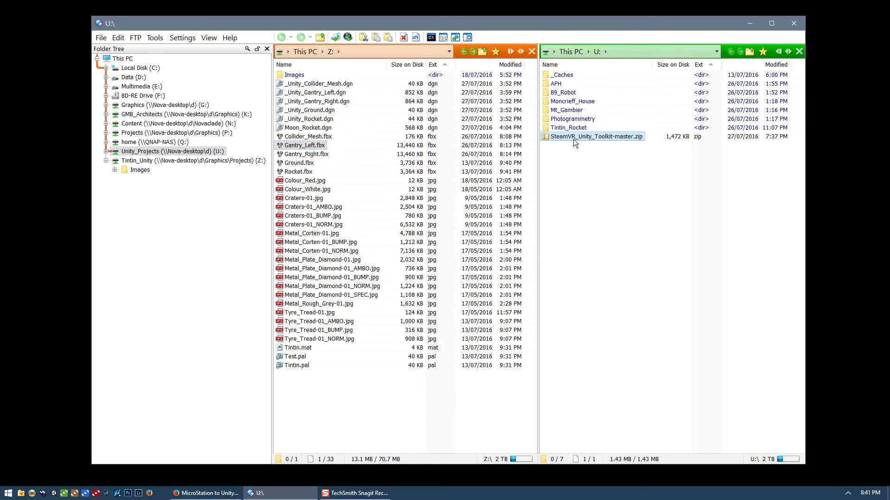
right_click(600, 136)
mouse_move(688, 154)
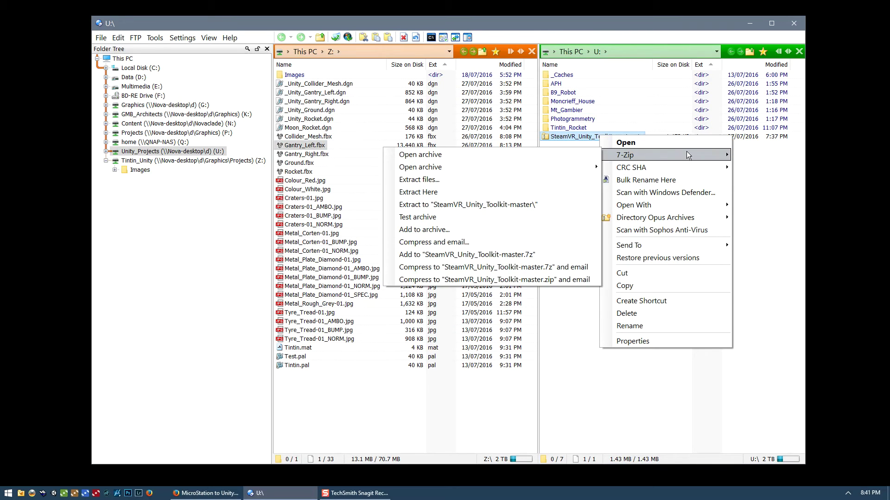
click(511, 205)
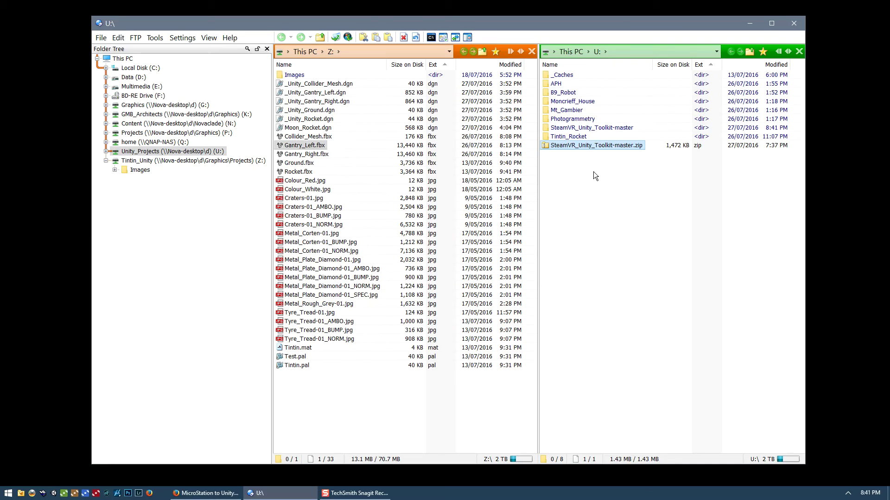
key(Delete)
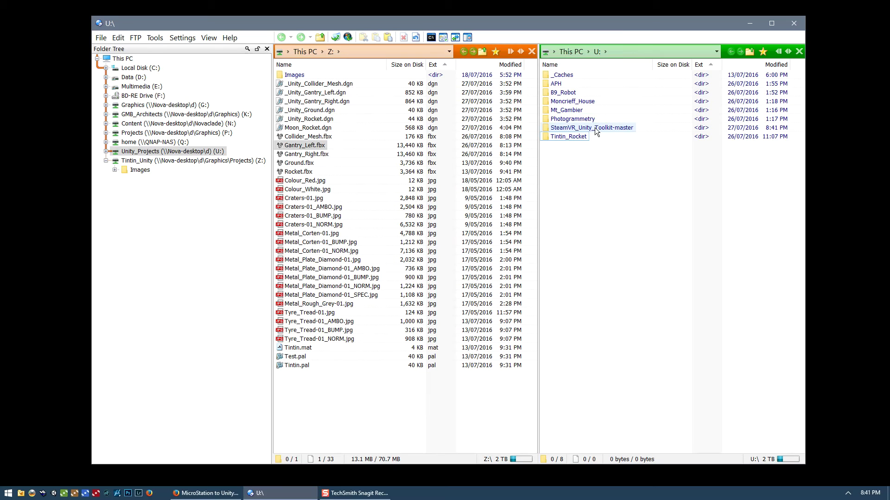
- Launch Unity, open the SteamVR_Unity_Toolkit-master project despite the non-matching version, and show the contents of its SteamVR_Unity_Toolkit assets folder
click(53, 493)
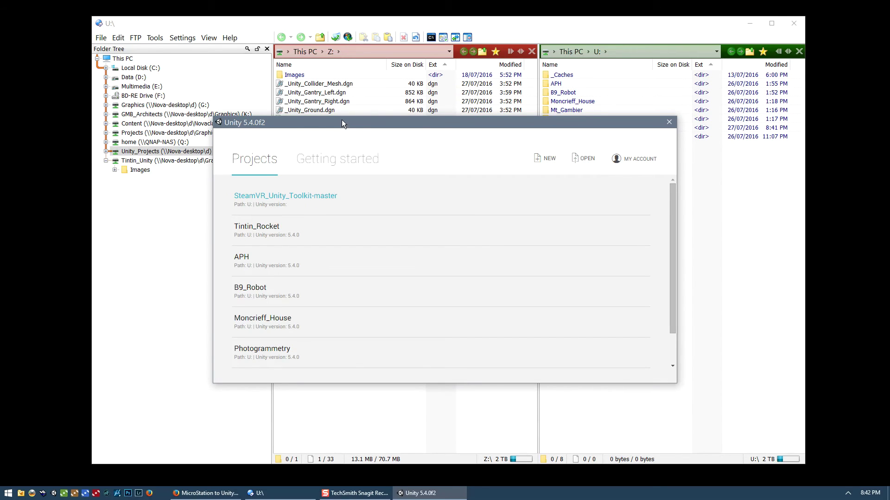
drag(341, 121, 190, 158)
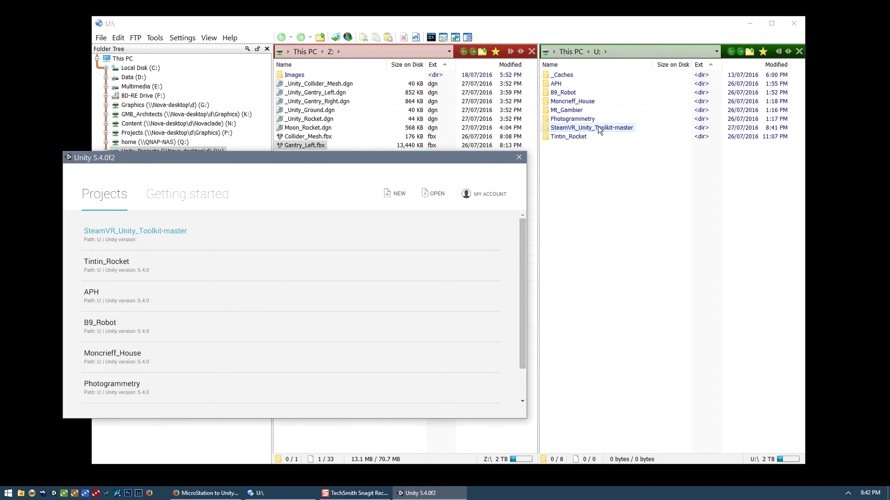
click(137, 230)
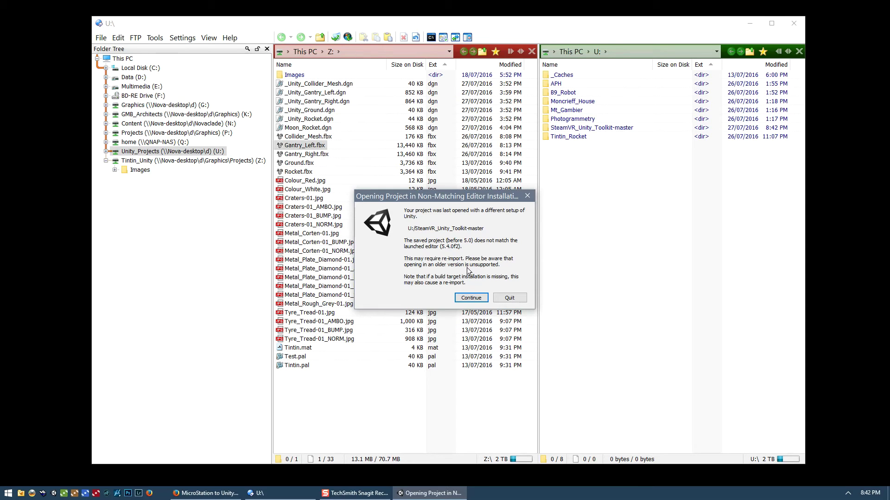
click(477, 299)
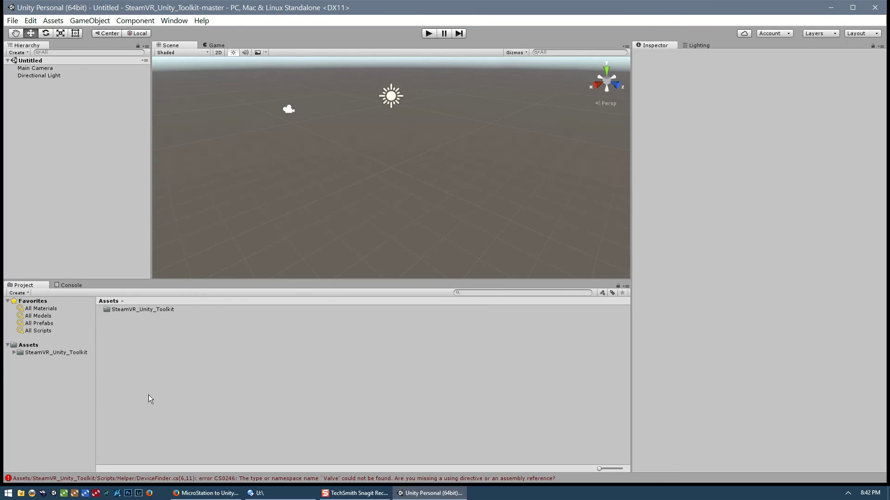
click(42, 352)
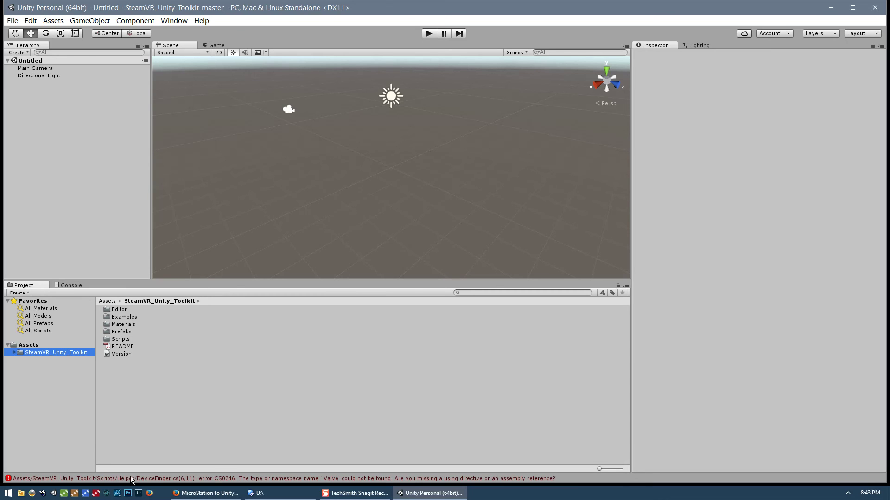
- Open the Asset Store inside Unity, search for "steamvr" and open the SteamVR Plugin page
click(172, 21)
click(210, 165)
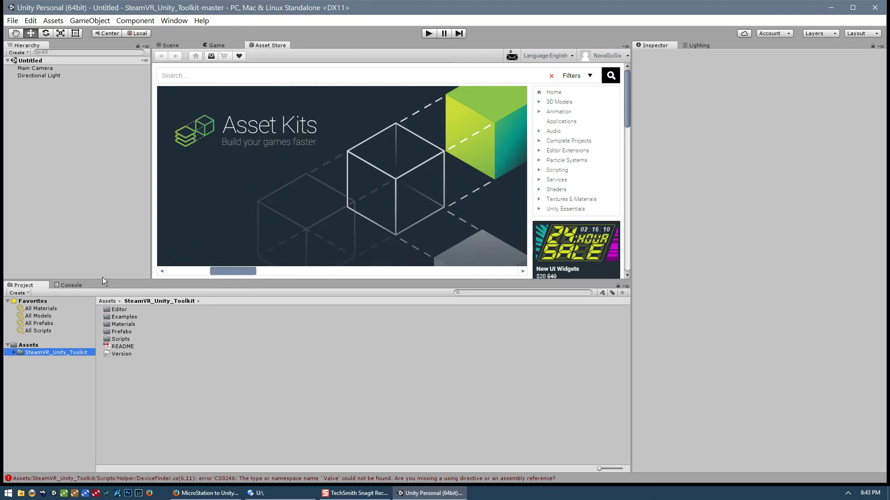
click(206, 78)
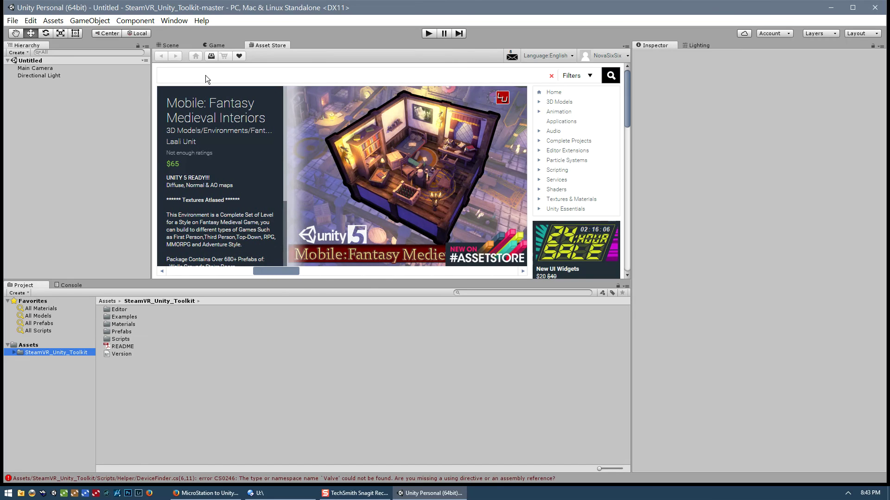
text(steamvr)
key(Return)
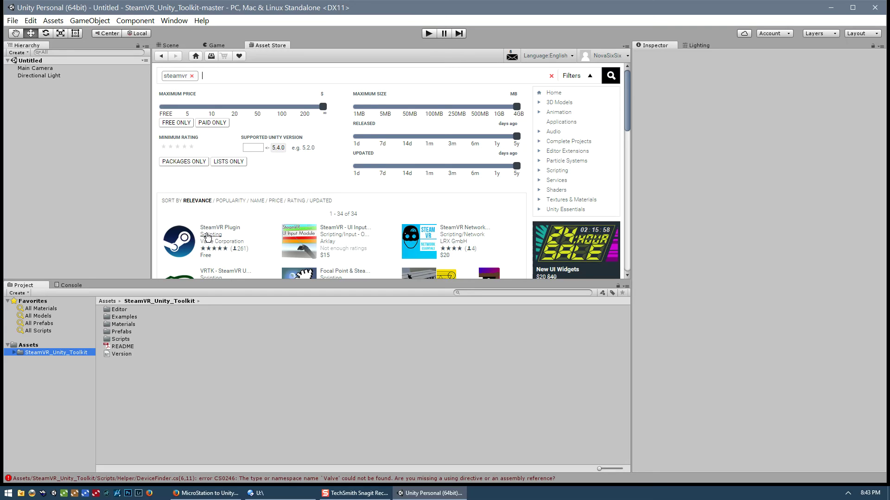
click(185, 244)
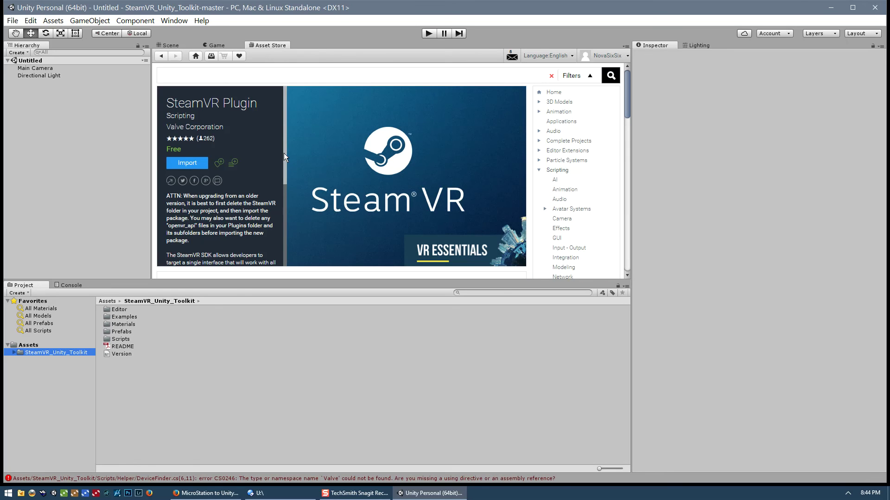
- Import the complete SteamVR Plugin package into the project with all of its files included
drag(283, 152, 286, 121)
click(188, 163)
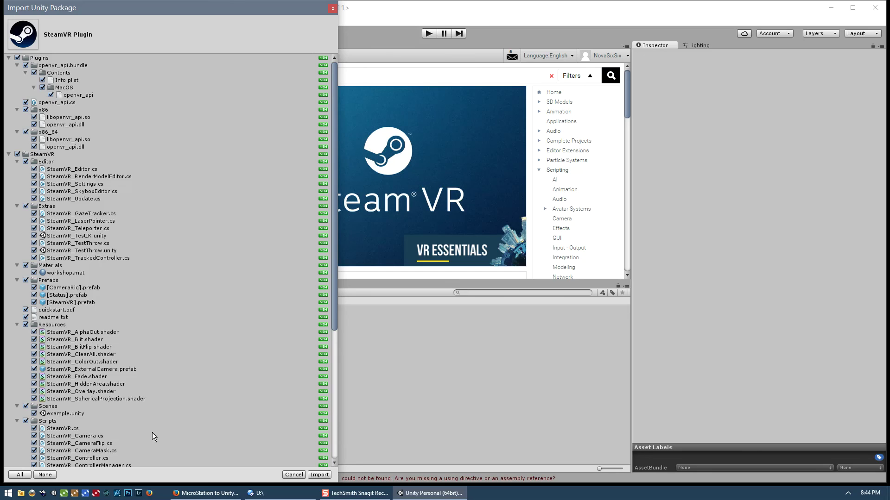
click(321, 475)
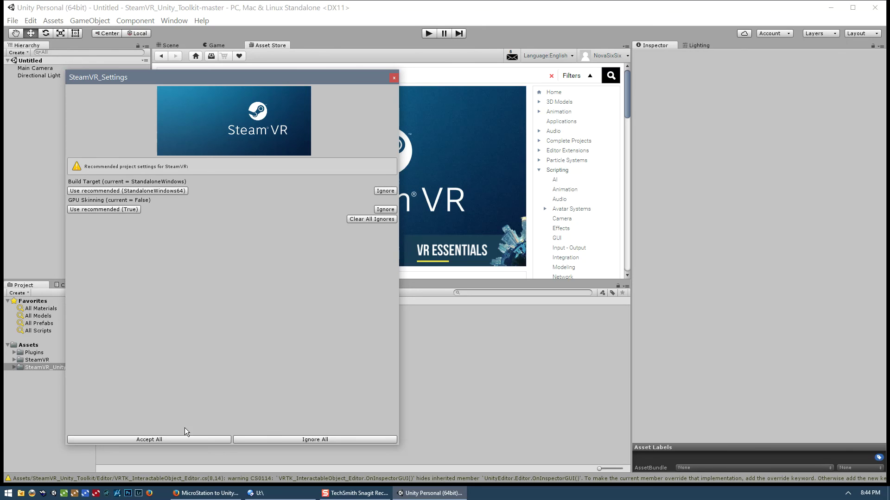
- Accept all recommended SteamVR project settings and close Unity
click(159, 440)
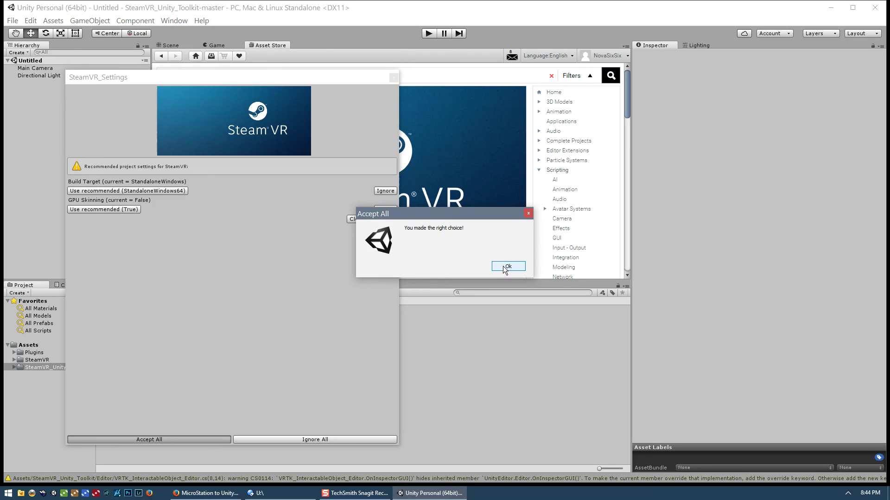
click(509, 266)
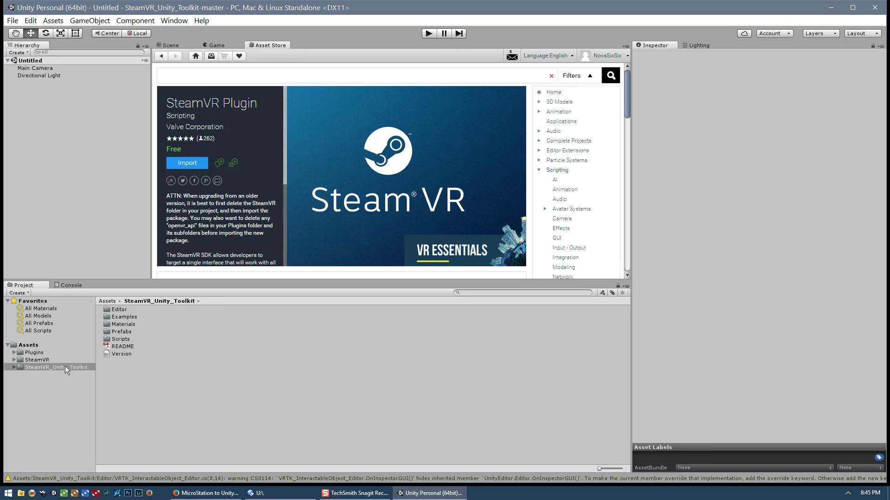
click(877, 9)
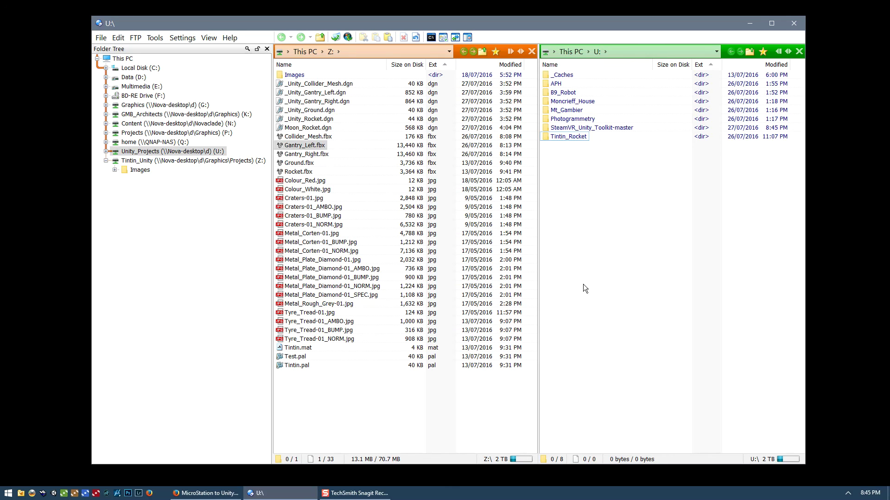
- Switch back to the workflow page in Firefox and read from the toolkit preparation section through to the FBX export instructions
key(alt+Tab)
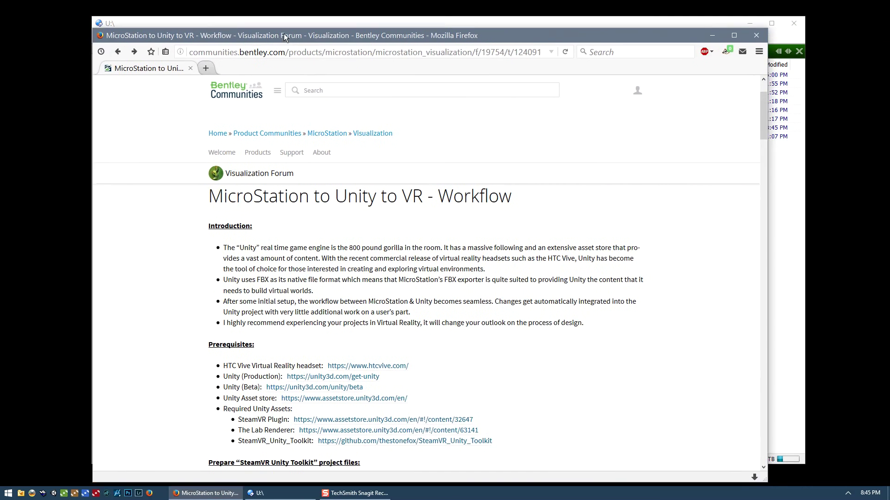
drag(284, 34, 271, 25)
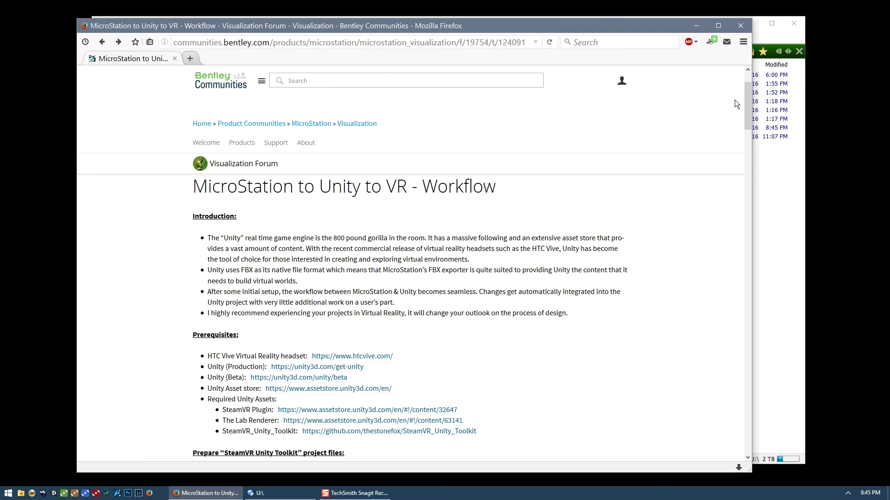
drag(748, 106, 755, 142)
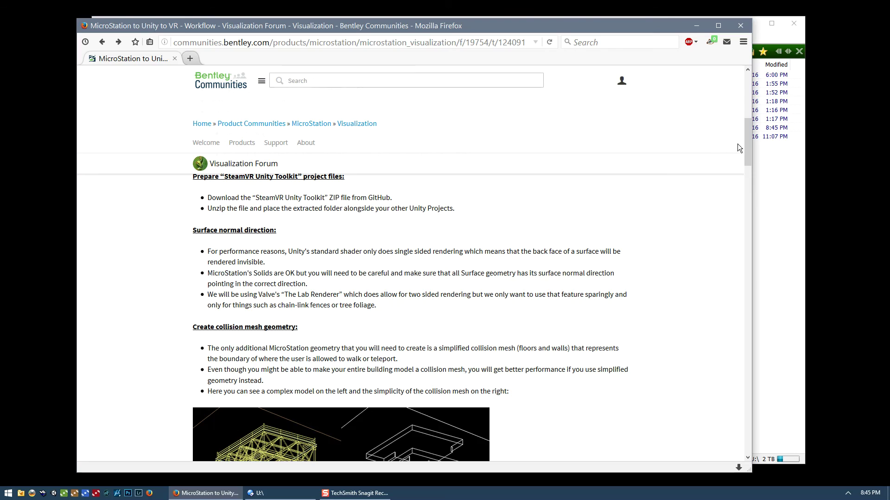
drag(749, 144, 752, 197)
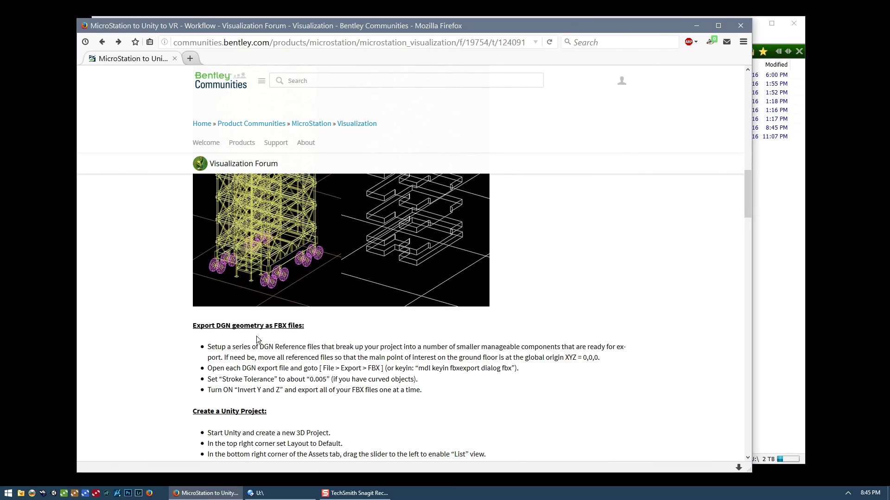